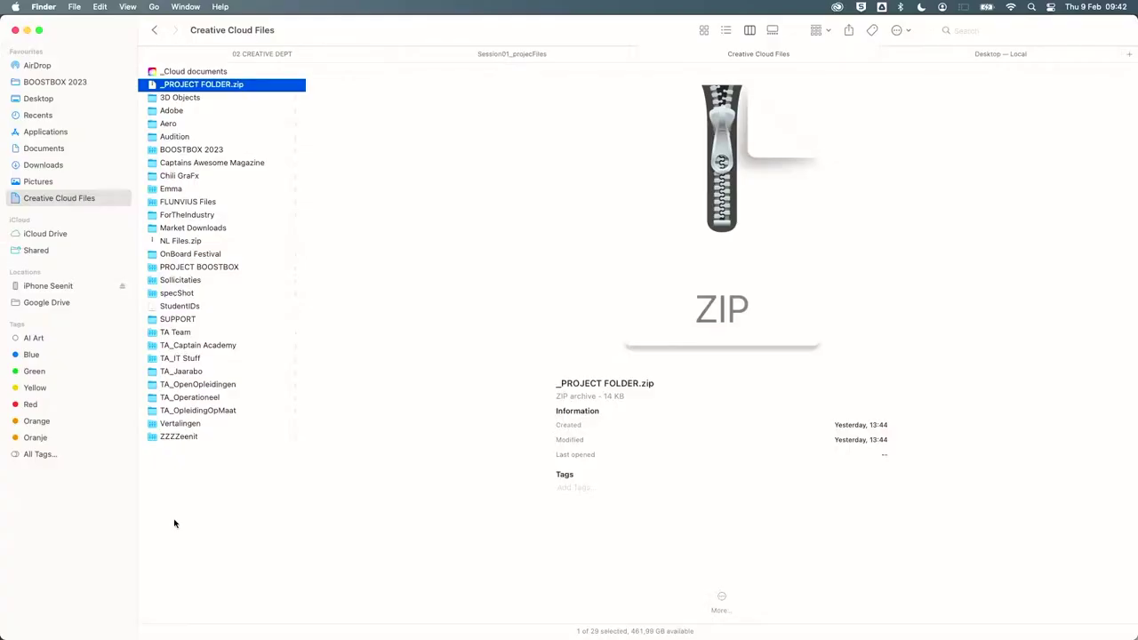
Look through the session project files and the numbered department subfolders, from 01 ADMIN to 05 SALES, in the extracted PROJECT FOLDER
{"action": "left_click", "coordinate": [190, 503]}
{"action": "left_click", "coordinate": [534, 57]}
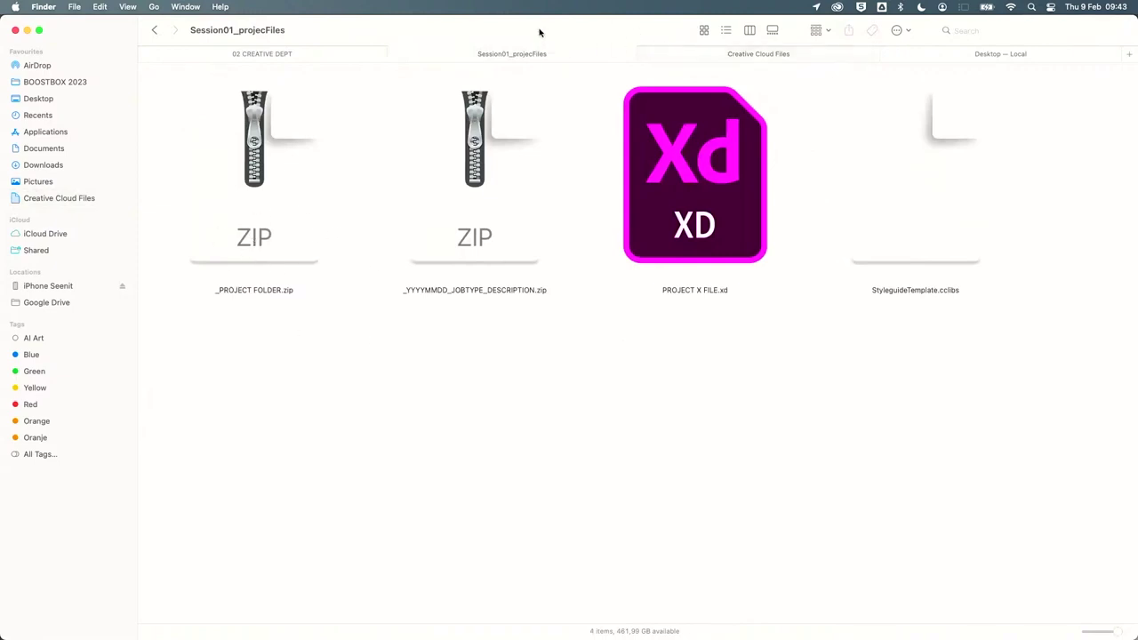
{"action": "left_click", "coordinate": [739, 56]}
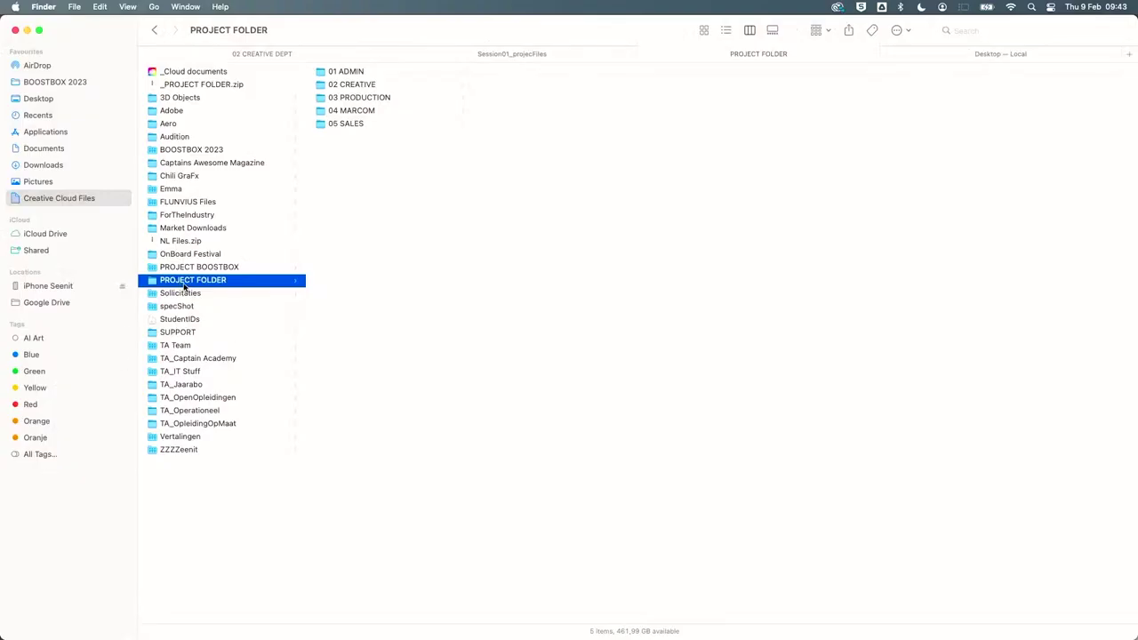
{"action": "left_click", "coordinate": [349, 71]}
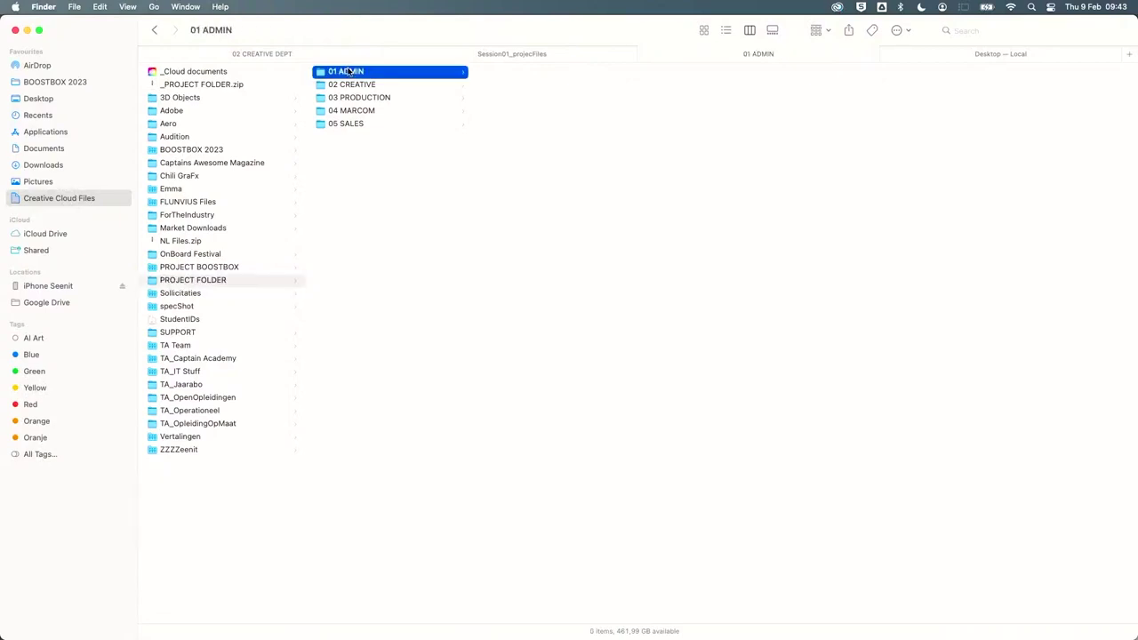
{"action": "key", "text": "Down"}
{"action": "key", "text": "Down"}
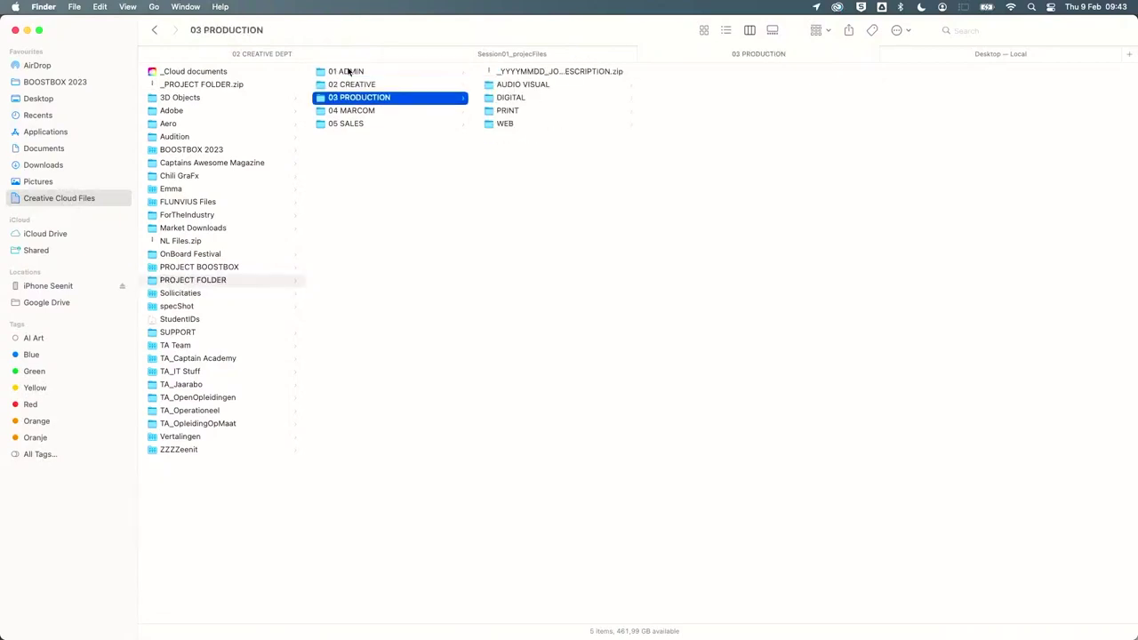
{"action": "key", "text": "Down"}
{"action": "key", "text": "Down"}
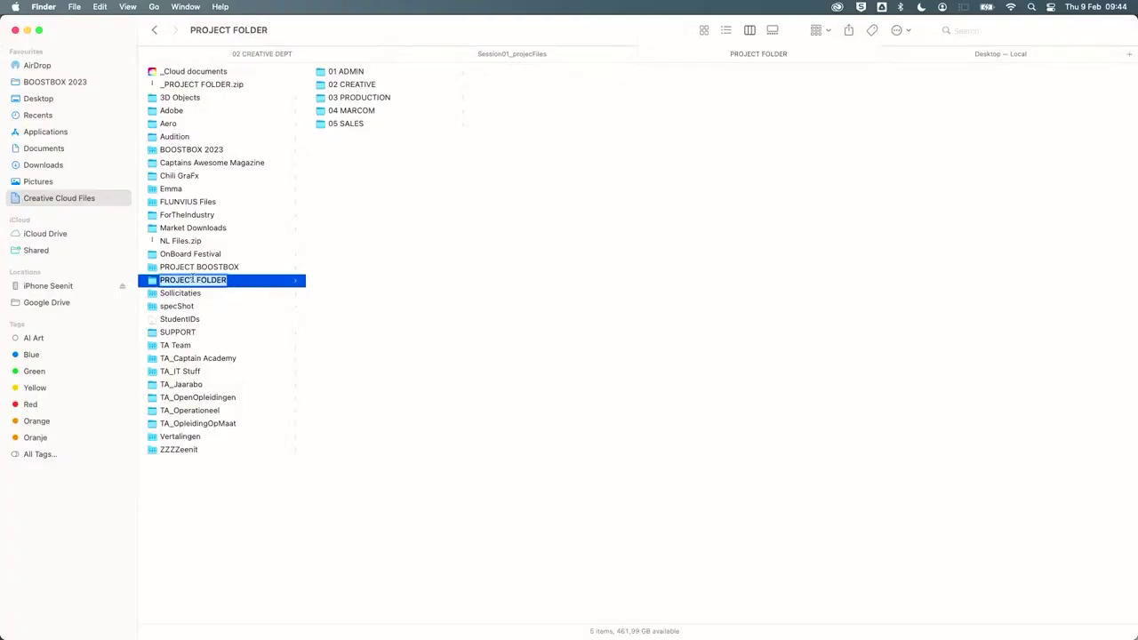
Rename the extracted PROJECT FOLDER as BOOSTBOX DEMO
{"action": "type", "text": "BOOSTBOX DEMO"}
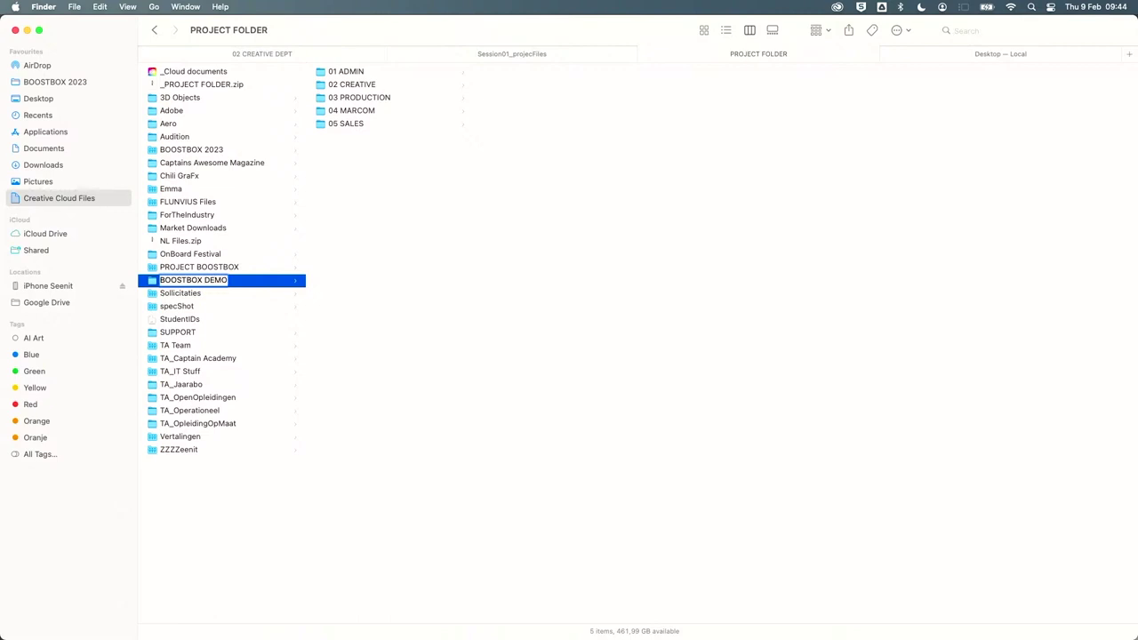
{"action": "key", "text": "Return"}
View the contents of BOOSTBOX 2023, and open the BOOSTBOX DEMO folder on the Creative Cloud website
{"action": "left_click", "coordinate": [189, 152]}
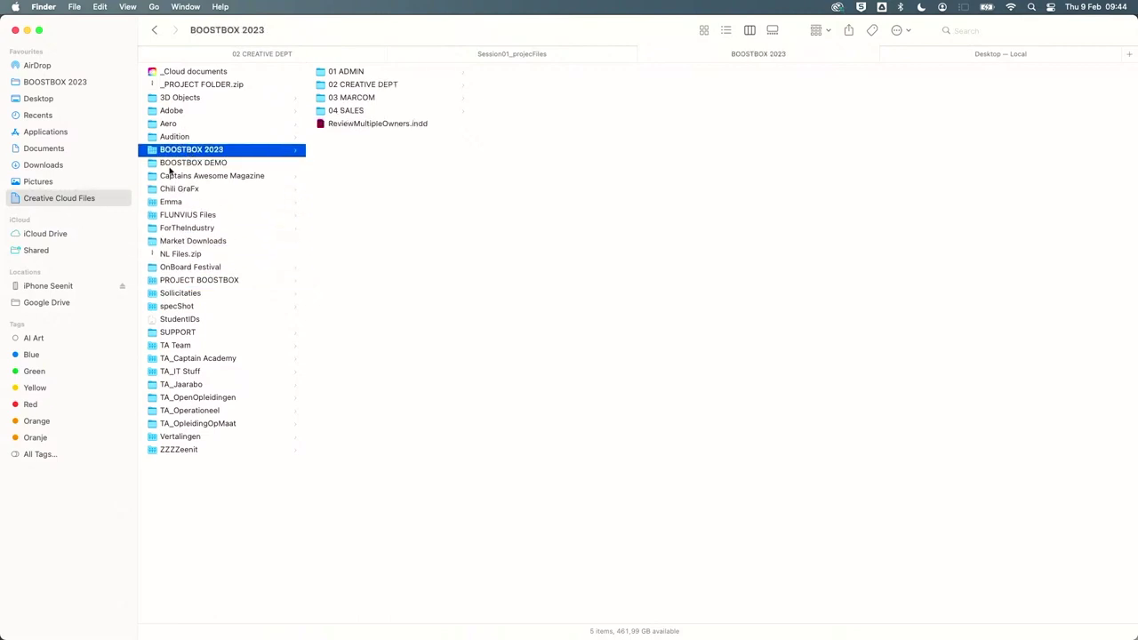
{"action": "left_click", "coordinate": [187, 164]}
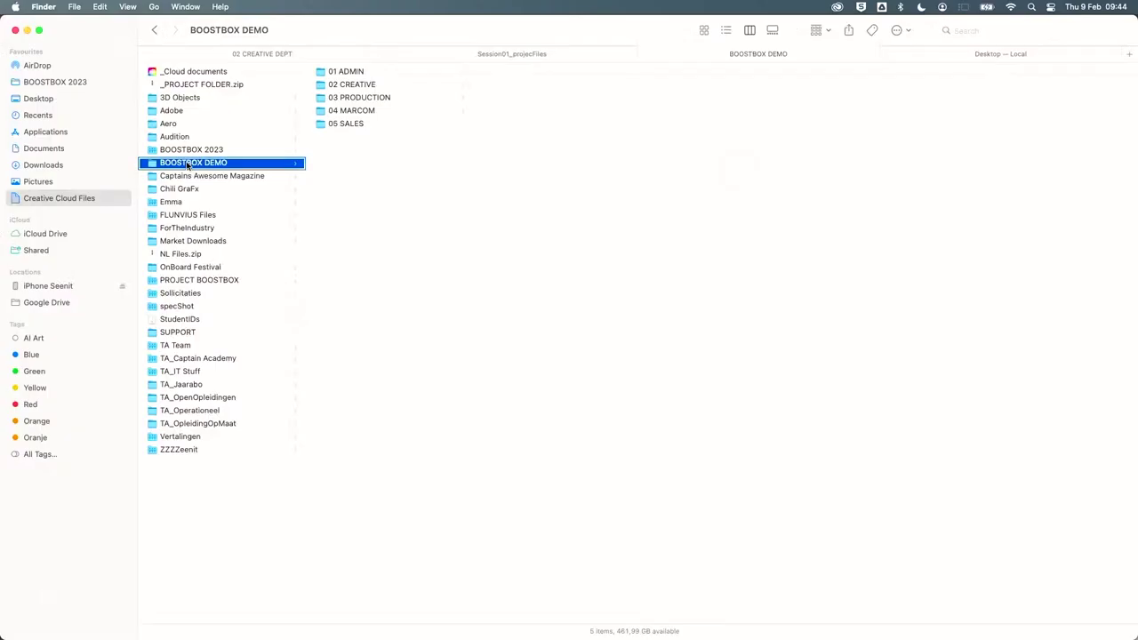
{"action": "right_click", "coordinate": [186, 163]}
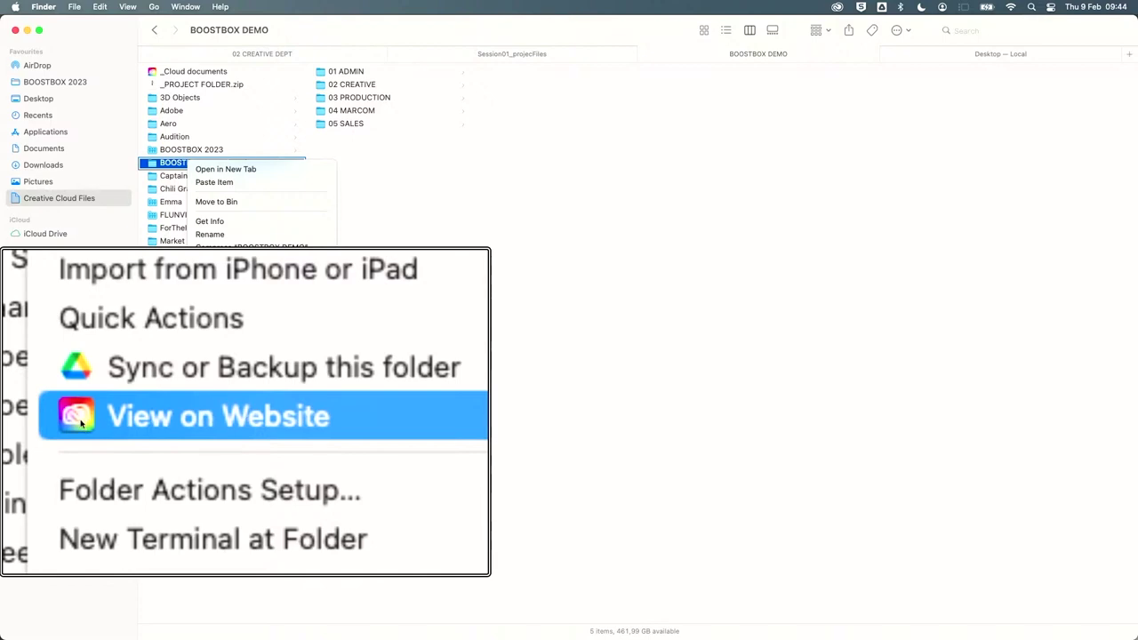
{"action": "left_click", "coordinate": [226, 414]}
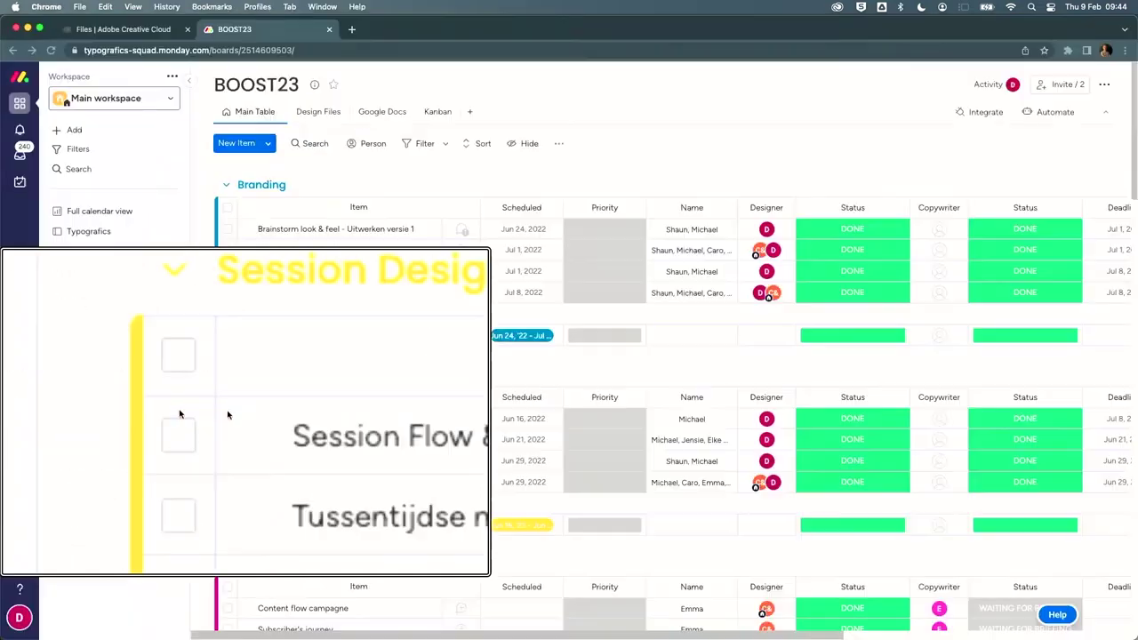
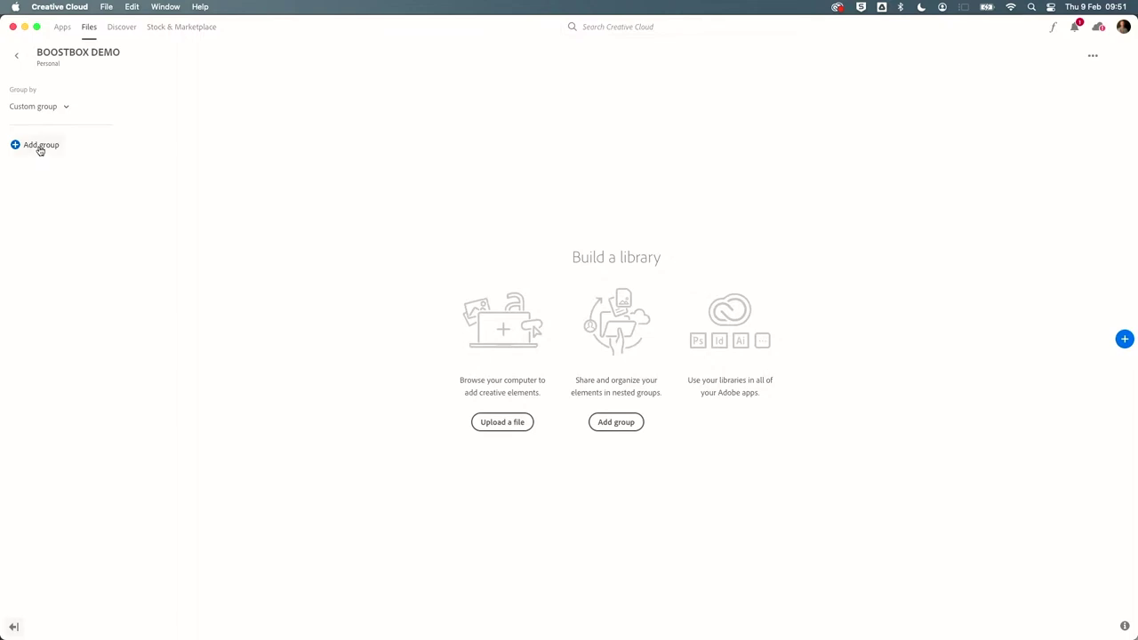
Add five new groups to the BOOSTBOX DEMO library
{"action": "left_click", "coordinate": [40, 145]}
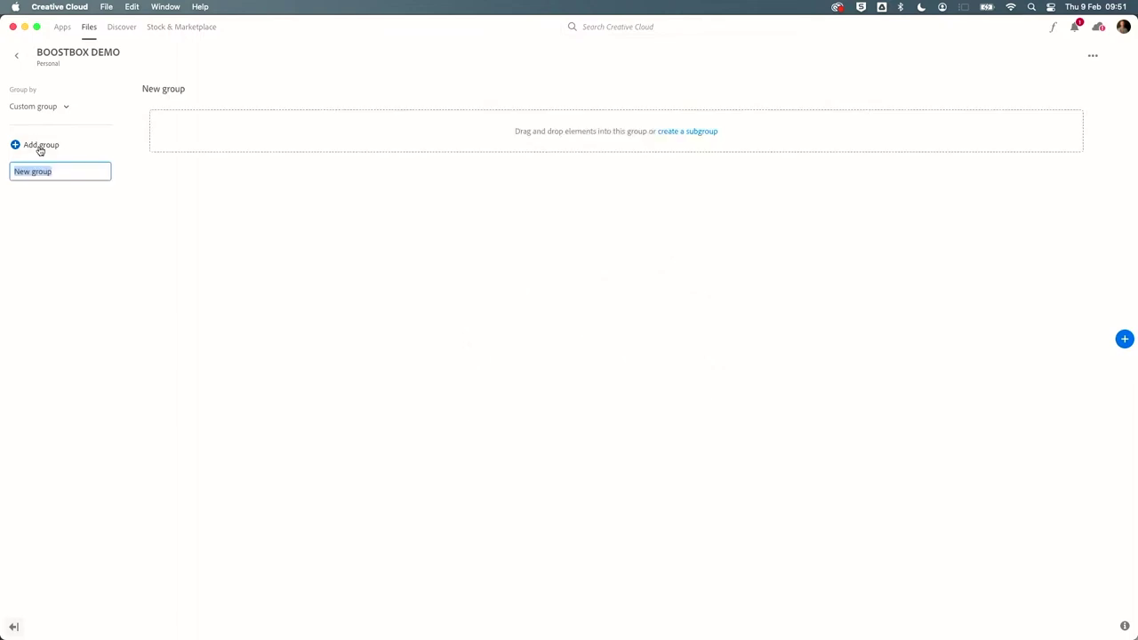
{"action": "left_click", "coordinate": [39, 147]}
{"action": "left_click", "coordinate": [38, 146]}
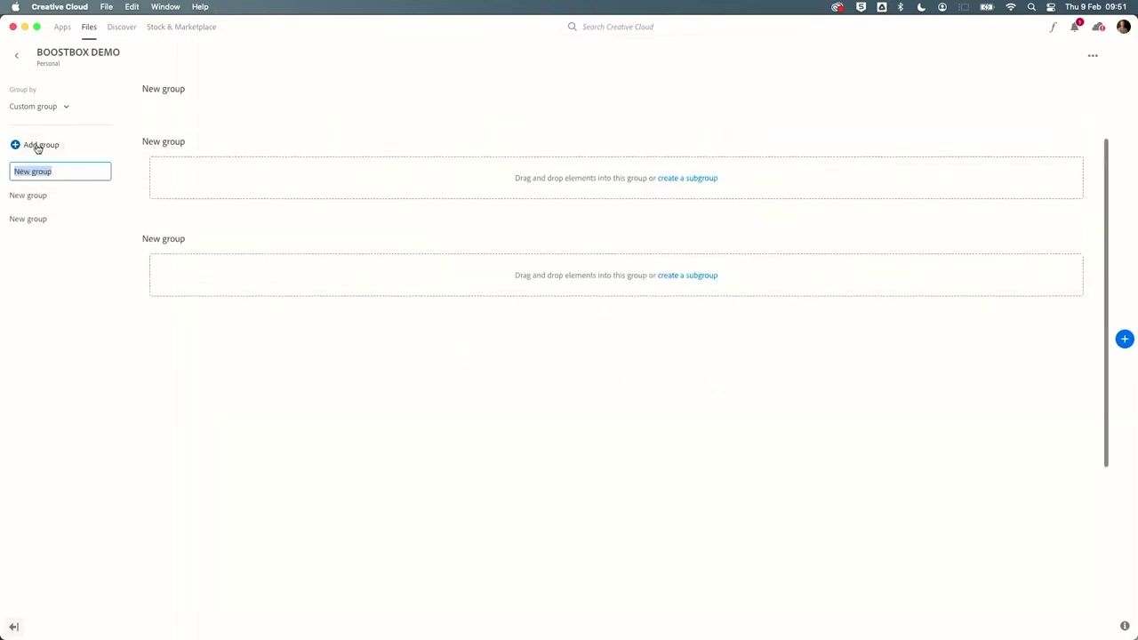
{"action": "left_click", "coordinate": [38, 147]}
{"action": "left_click", "coordinate": [39, 147]}
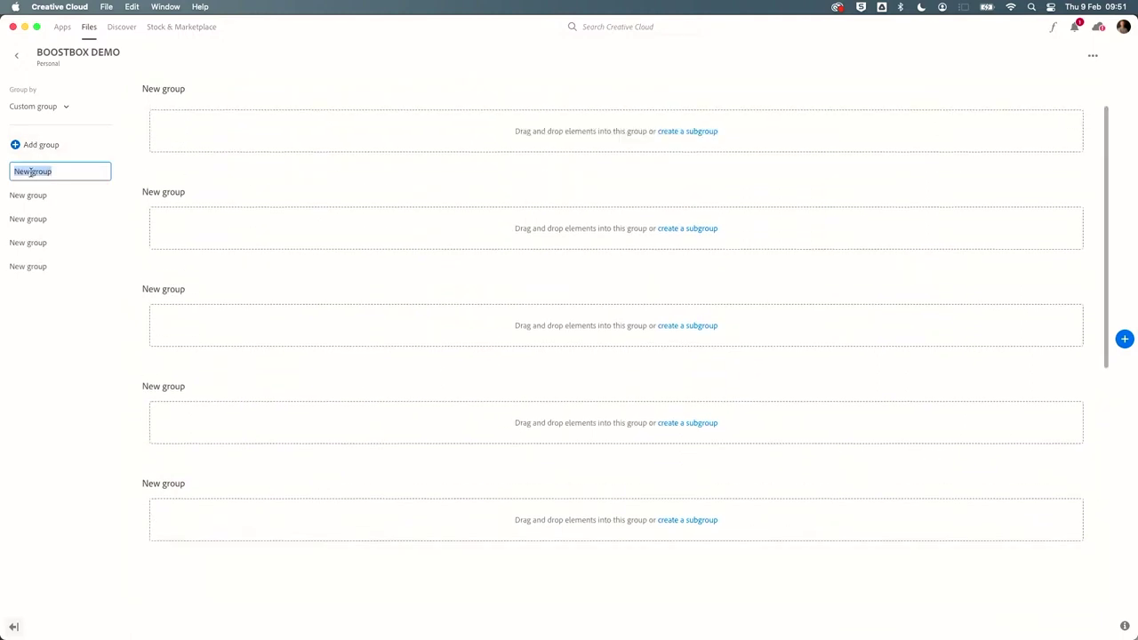
Rename the first group of the BOOSTBOX DEMO library as LOGOS
{"action": "double_click", "coordinate": [31, 172]}
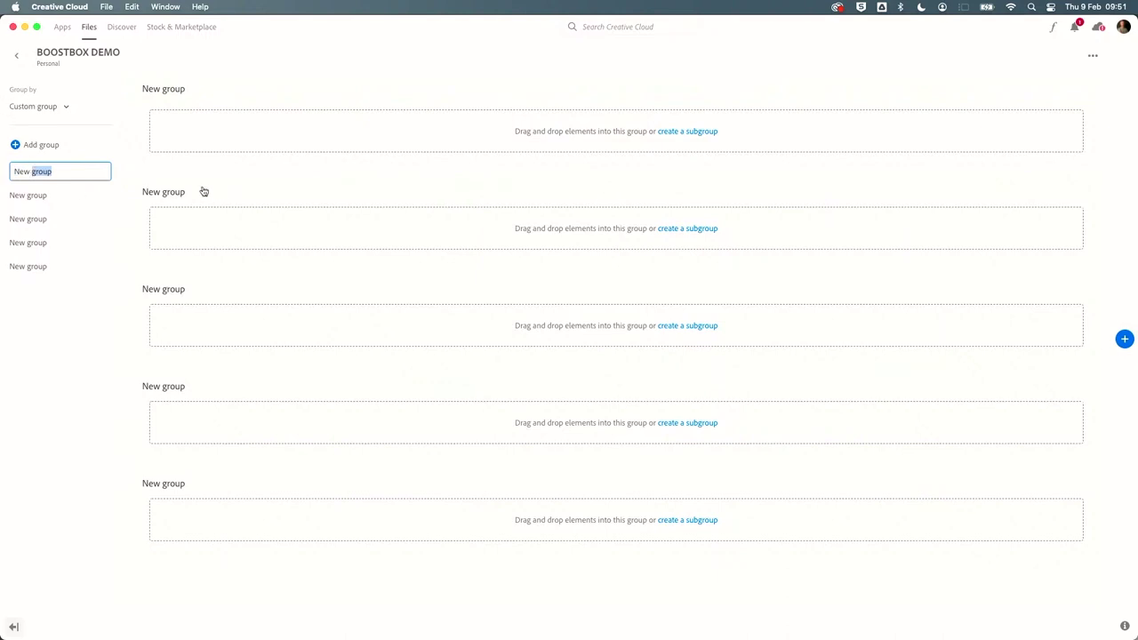
{"action": "key", "text": "super+a"}
{"action": "type", "text": "LOGOS"}
{"action": "left_click", "coordinate": [27, 195]}
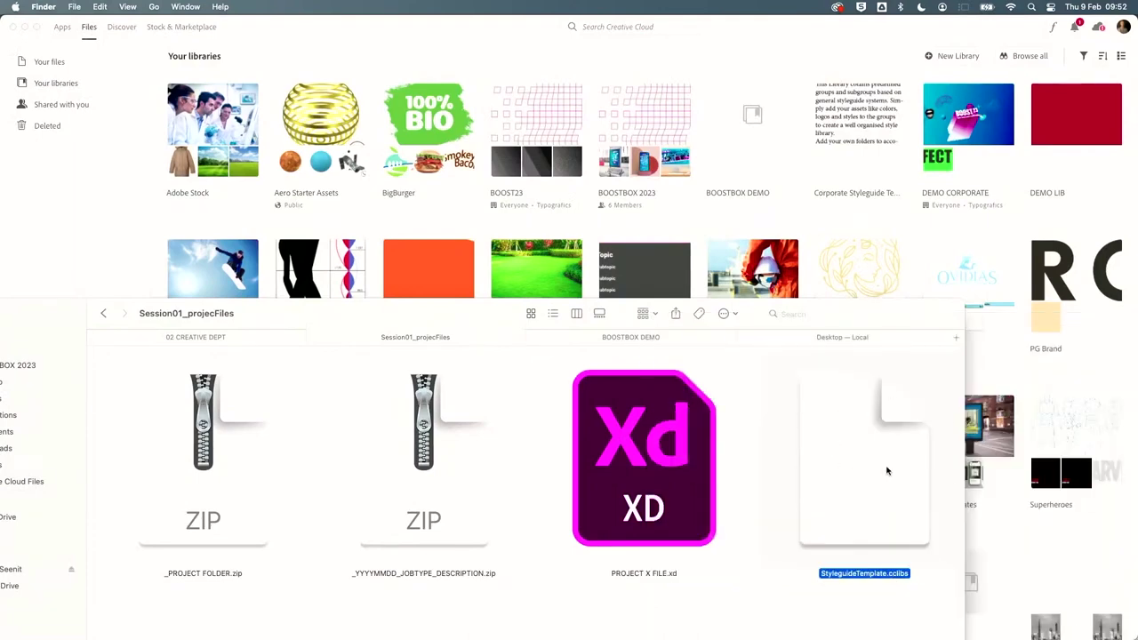
Try to import StyleguideTemplate.cclibs from the session project files into the Creative Cloud libraries, and look for it in the overview
{"action": "left_click_drag", "start_coordinate": [886, 472], "coordinate": [815, 233]}
{"action": "left_click", "coordinate": [777, 227]}
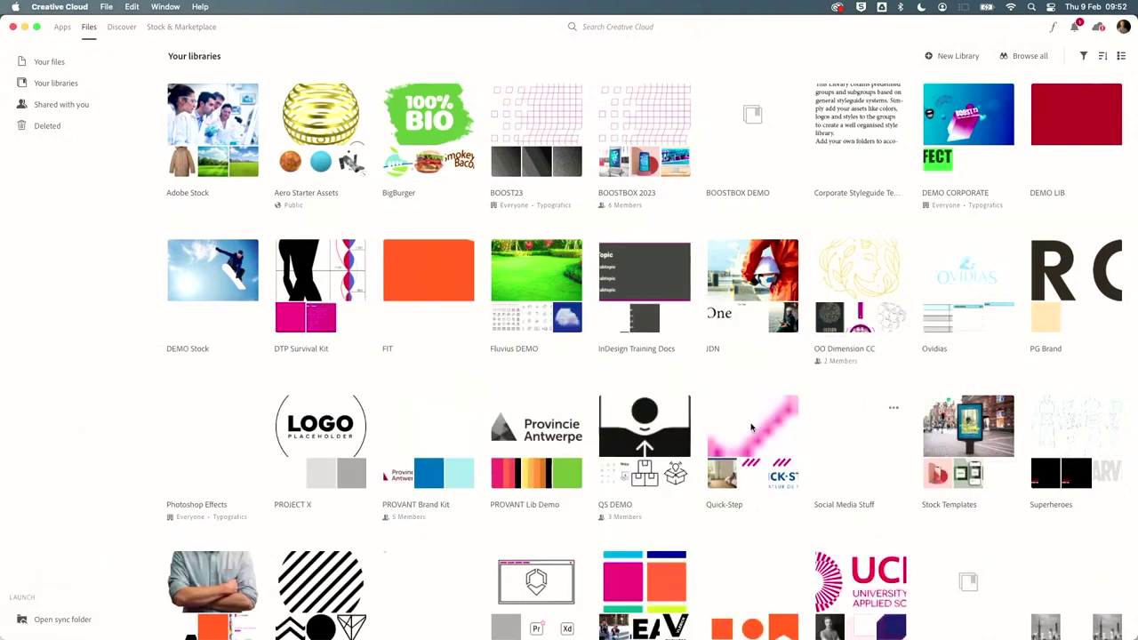
{"action": "scroll", "coordinate": [751, 428], "scroll_direction": "down", "scroll_amount": 5}
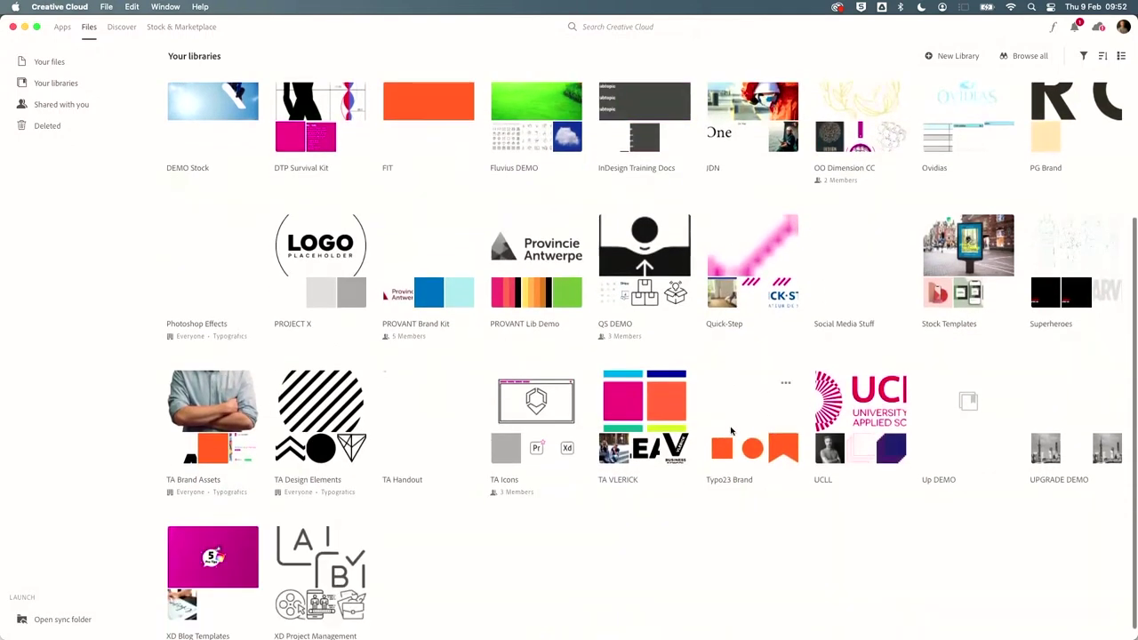
{"action": "scroll", "coordinate": [731, 431], "scroll_direction": "down", "scroll_amount": 1}
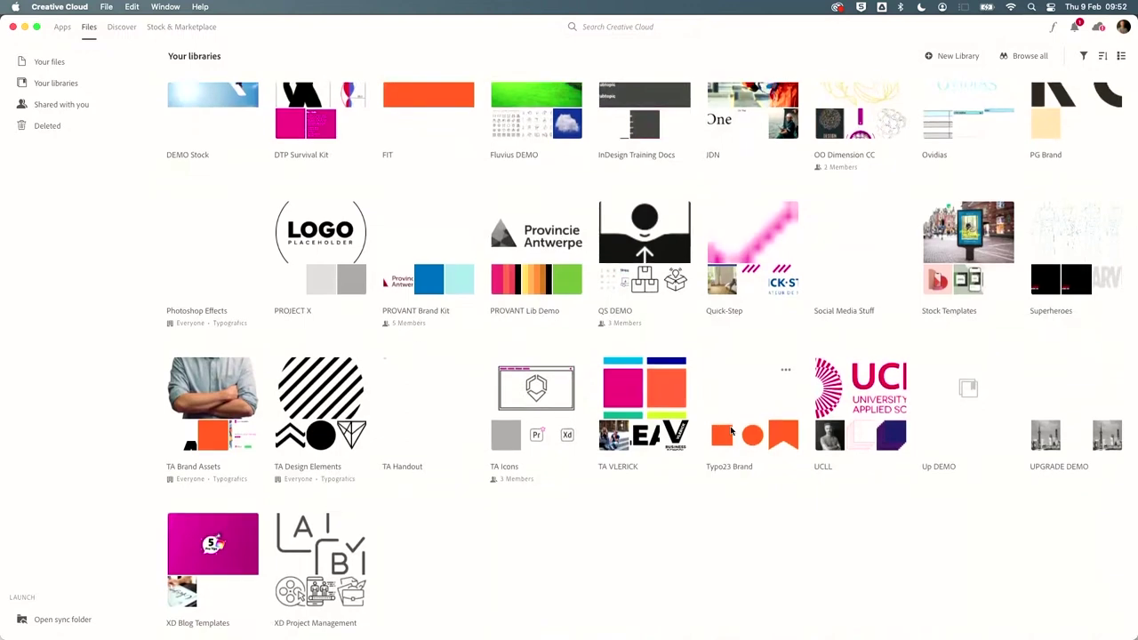
{"action": "scroll", "coordinate": [731, 431], "scroll_direction": "up", "scroll_amount": 5}
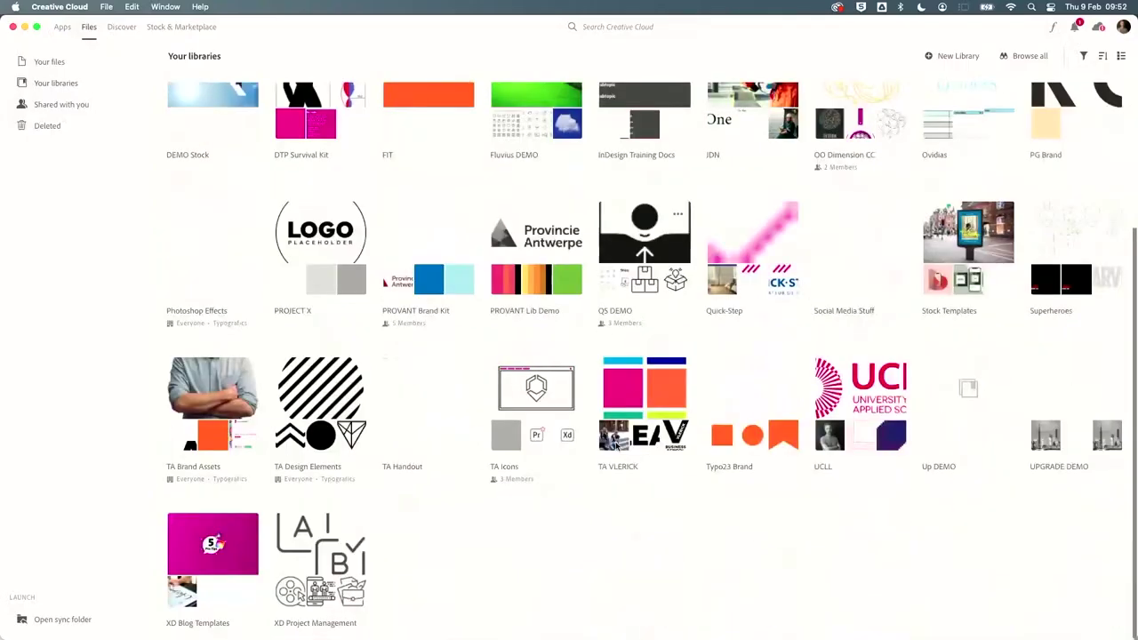
{"action": "scroll", "coordinate": [616, 447], "scroll_direction": "up", "scroll_amount": 3}
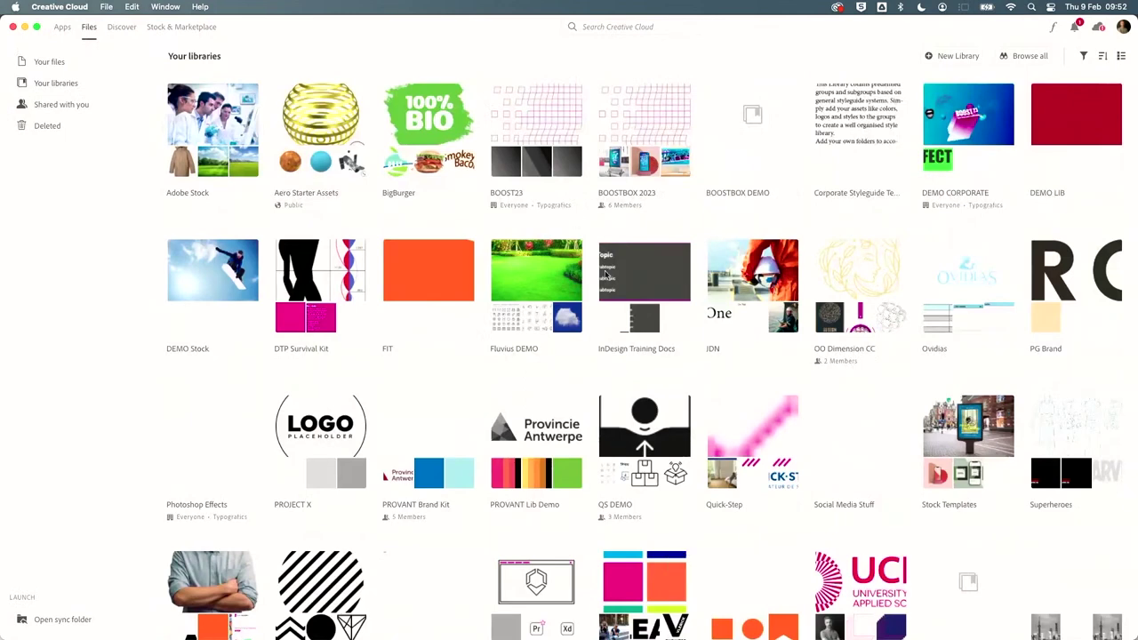
Open the BOOSTBOX DEMO library and check its groups
{"action": "left_click", "coordinate": [749, 133]}
{"action": "scroll", "coordinate": [193, 216], "scroll_direction": "down", "scroll_amount": 2}
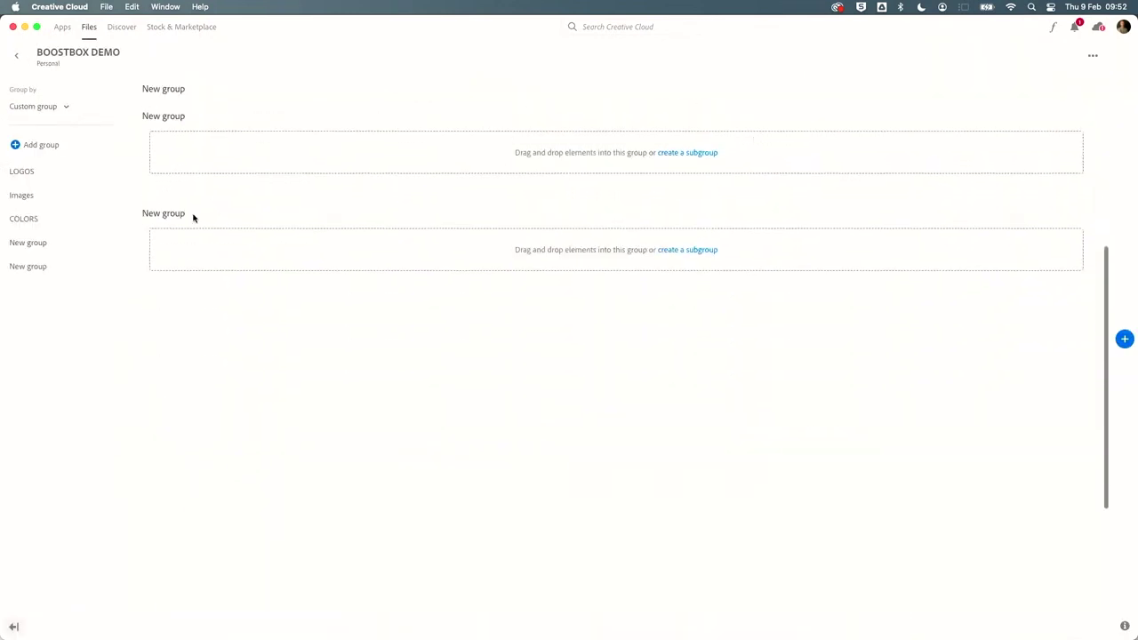
{"action": "scroll", "coordinate": [253, 364], "scroll_direction": "up", "scroll_amount": 2}
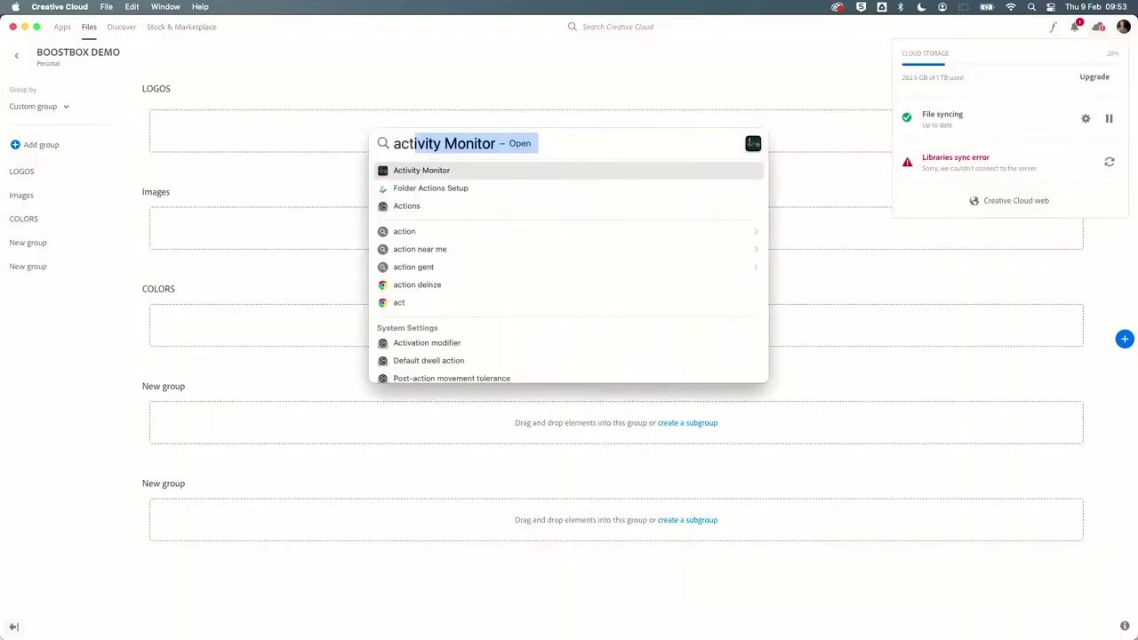
Open Activity Monitor and force quit the Creative Cloud Libraries Synchronizer process
{"action": "key", "text": "Escape"}
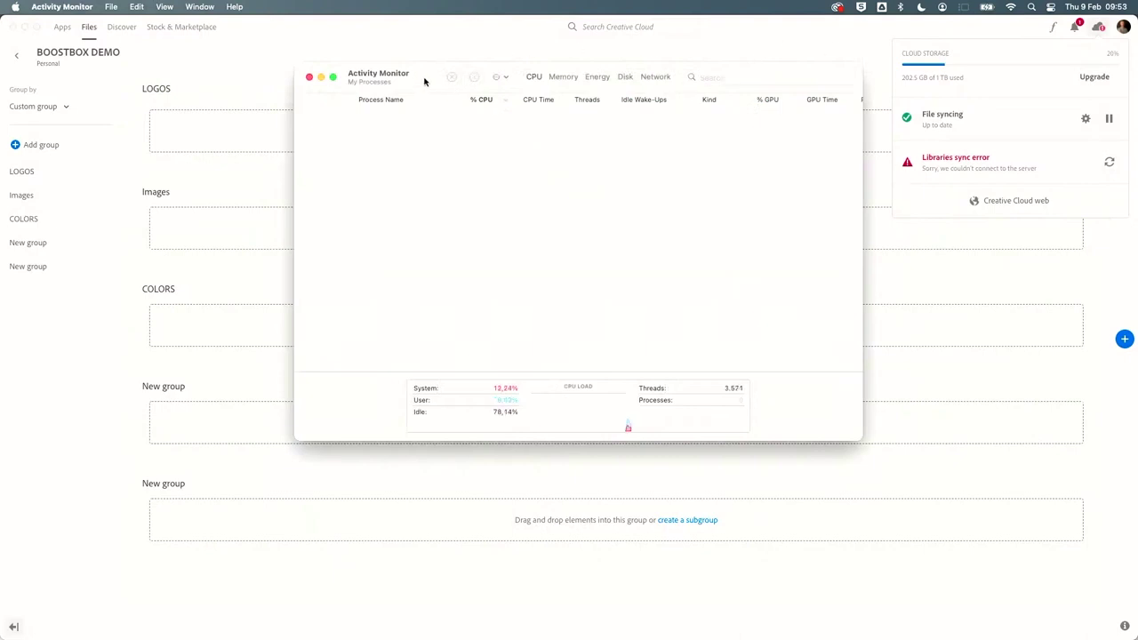
{"action": "left_click_drag", "start_coordinate": [424, 81], "coordinate": [413, 149]}
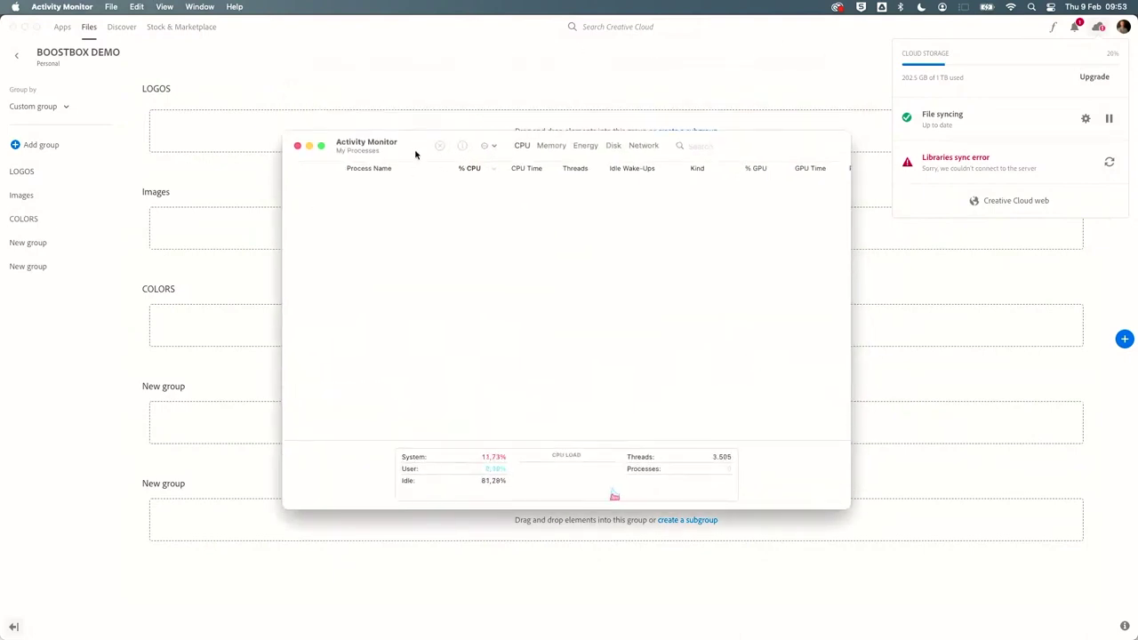
{"action": "left_click_drag", "start_coordinate": [417, 150], "coordinate": [398, 150]}
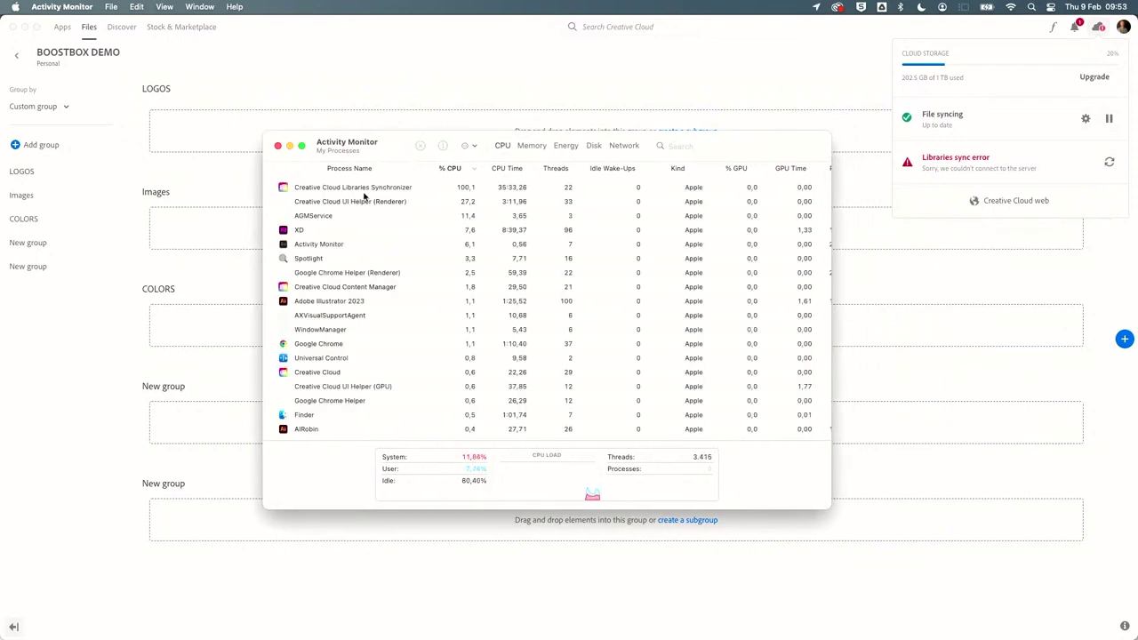
{"action": "left_click", "coordinate": [354, 190]}
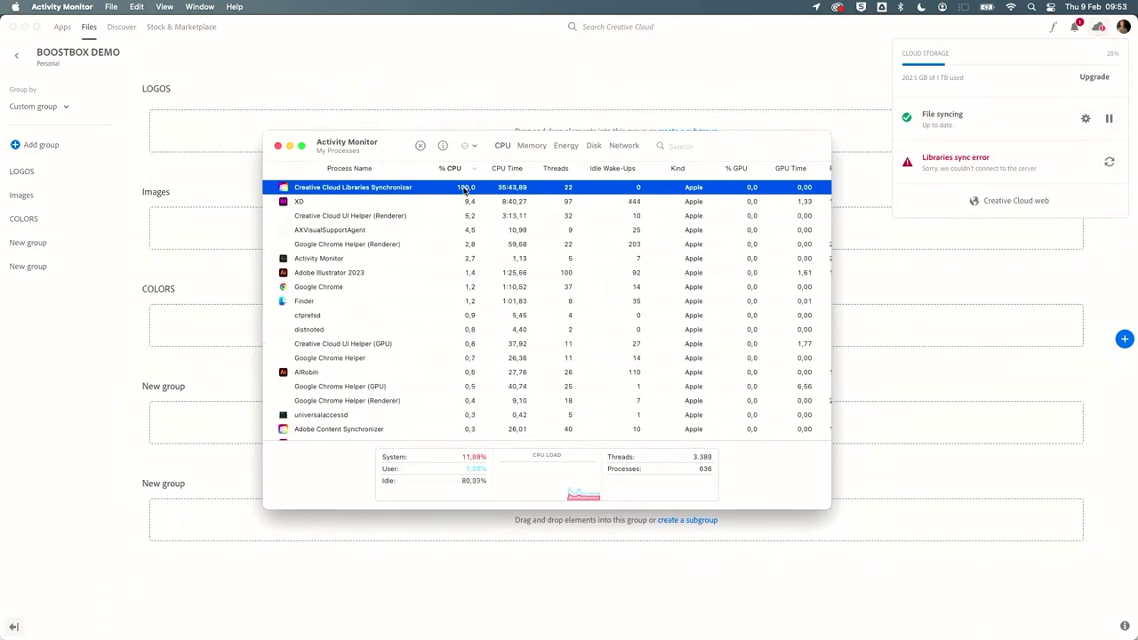
{"action": "left_click", "coordinate": [420, 145]}
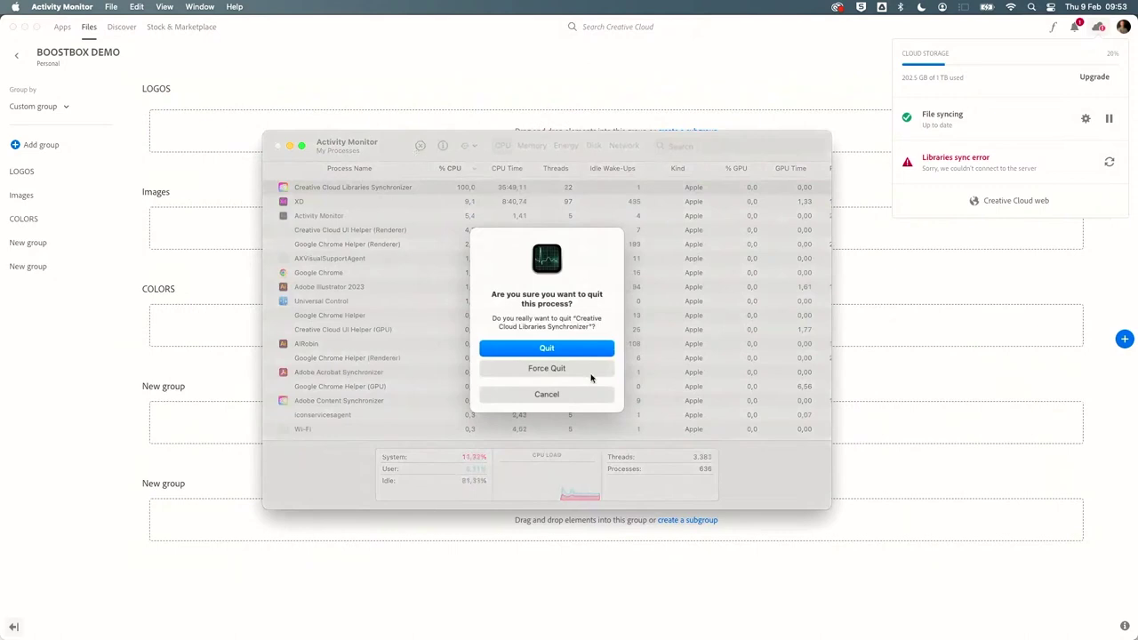
{"action": "left_click", "coordinate": [558, 367]}
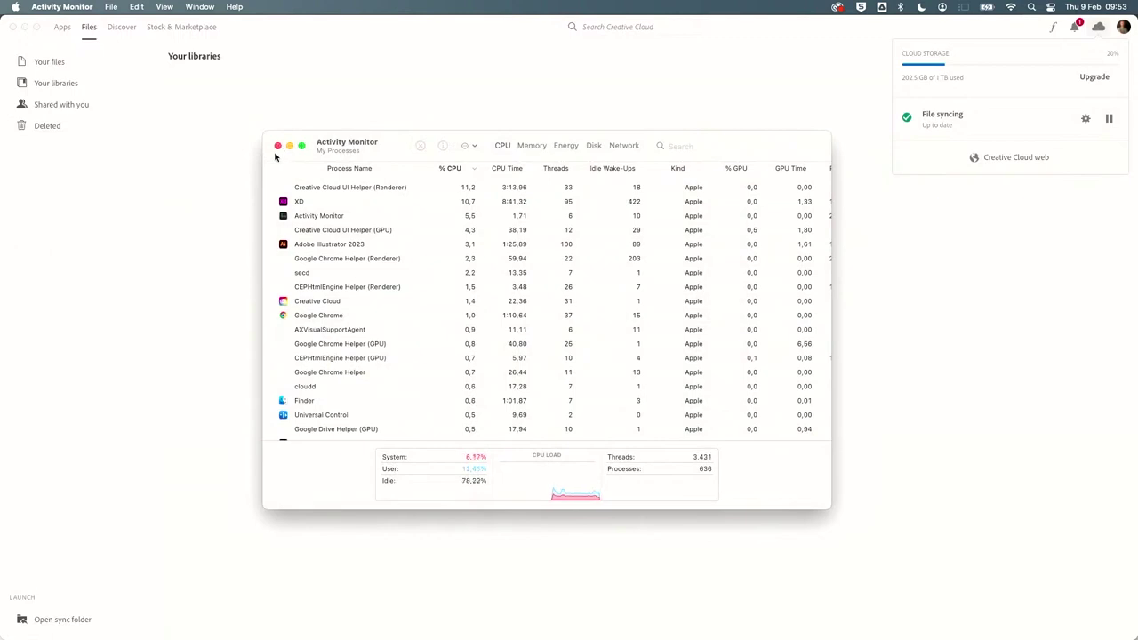
Close Activity Monitor and return to the Creative Cloud libraries overview, dismissing the cloud storage status
{"action": "left_click", "coordinate": [278, 146]}
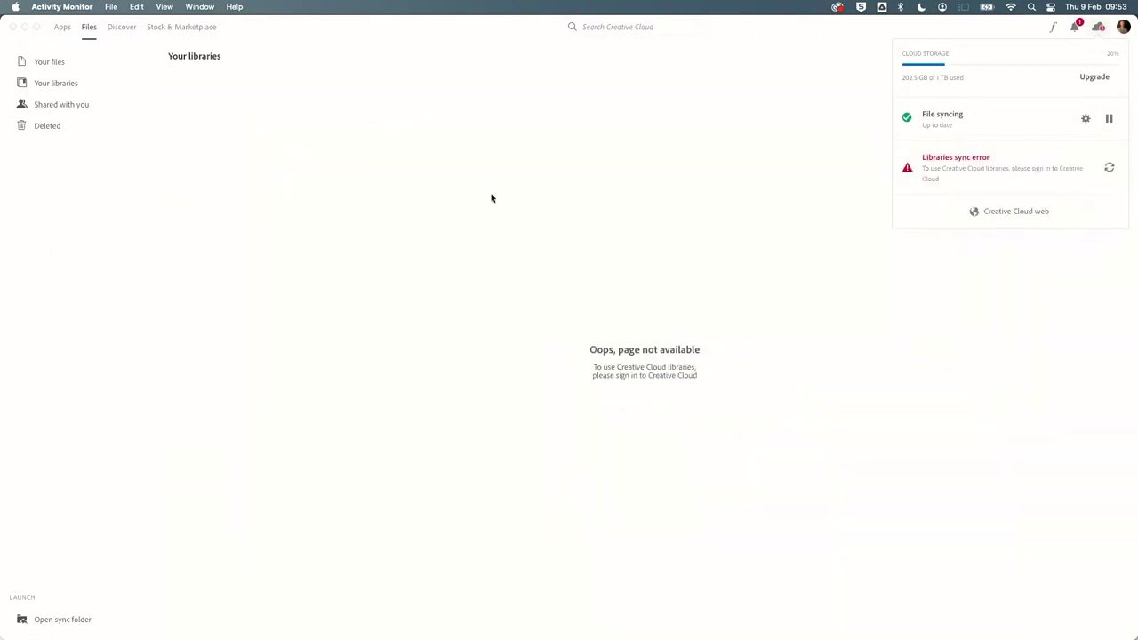
{"action": "left_click", "coordinate": [702, 25]}
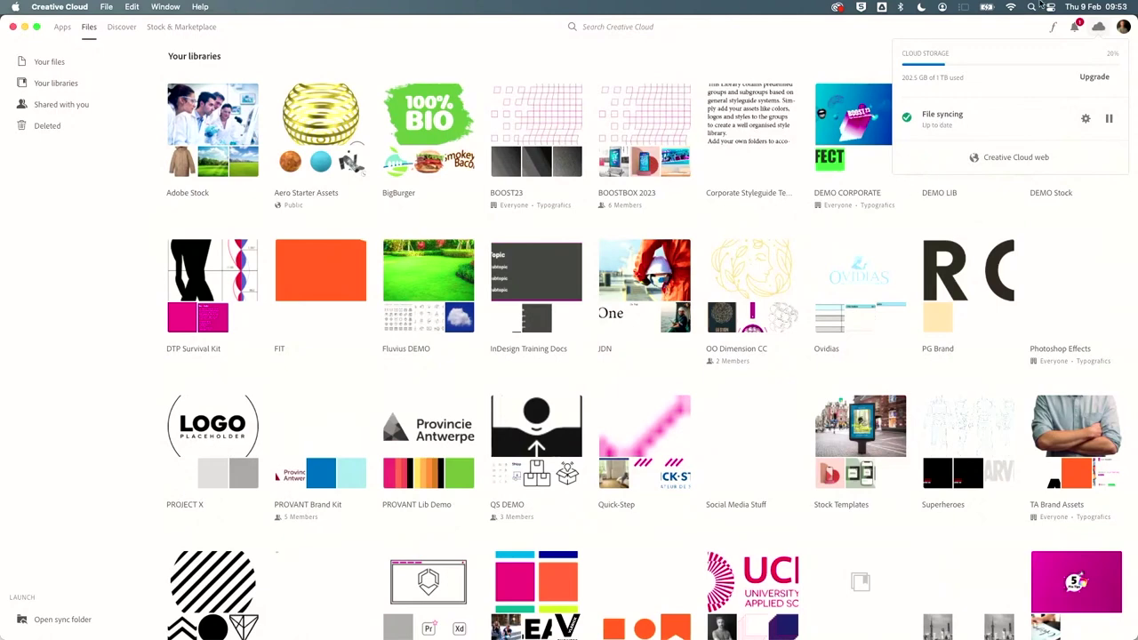
{"action": "left_click", "coordinate": [838, 24]}
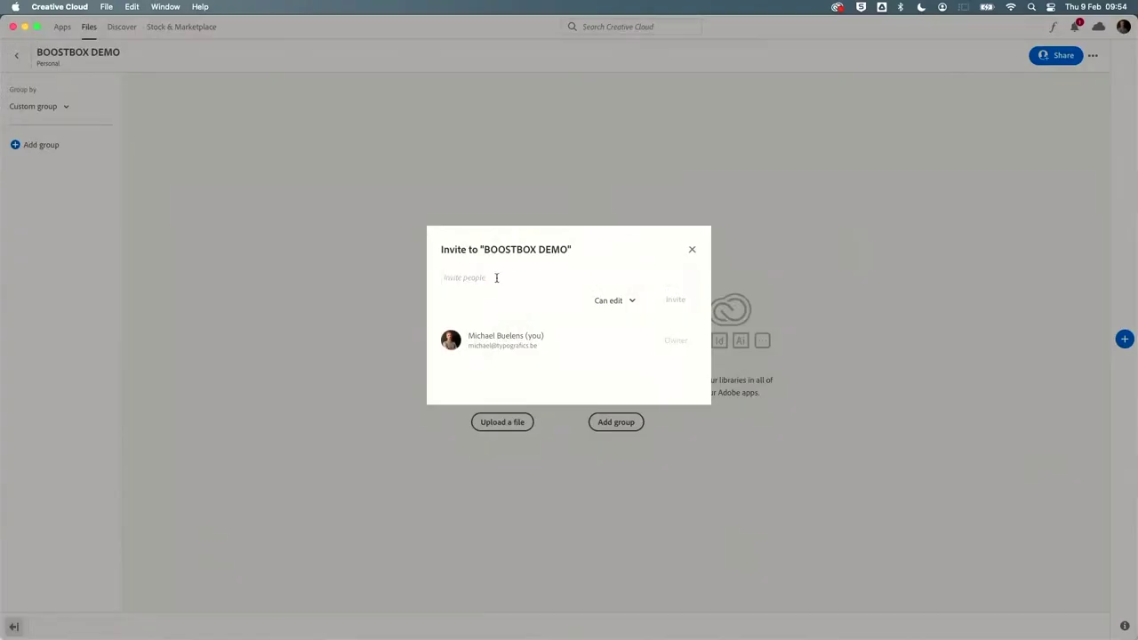
Invite the five colleagues by e-mail to the BOOSTBOX DEMO library with the Can edit permission, and close the invitation dialog
{"action": "left_click", "coordinate": [496, 278]}
{"action": "key", "text": "super+v"}
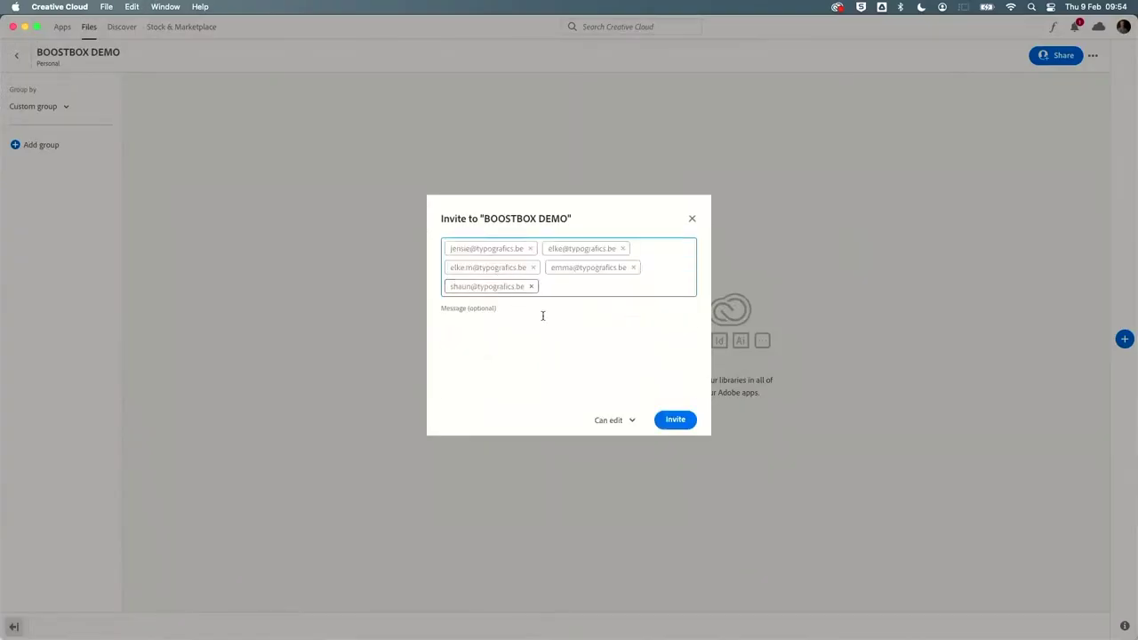
{"action": "left_click", "coordinate": [673, 421]}
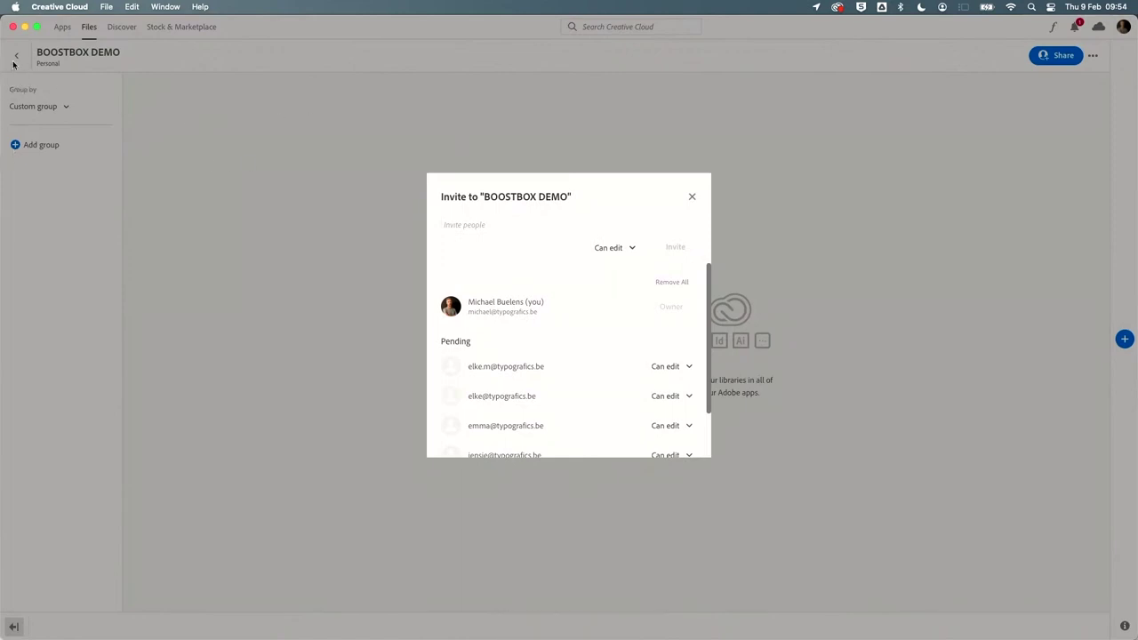
{"action": "left_click", "coordinate": [692, 197]}
Open the BOOSTBOX 2023 library and examine its groups, from KEYVISUAL and LOGO through templates and mockups to the ungrouped items
{"action": "left_click", "coordinate": [17, 60]}
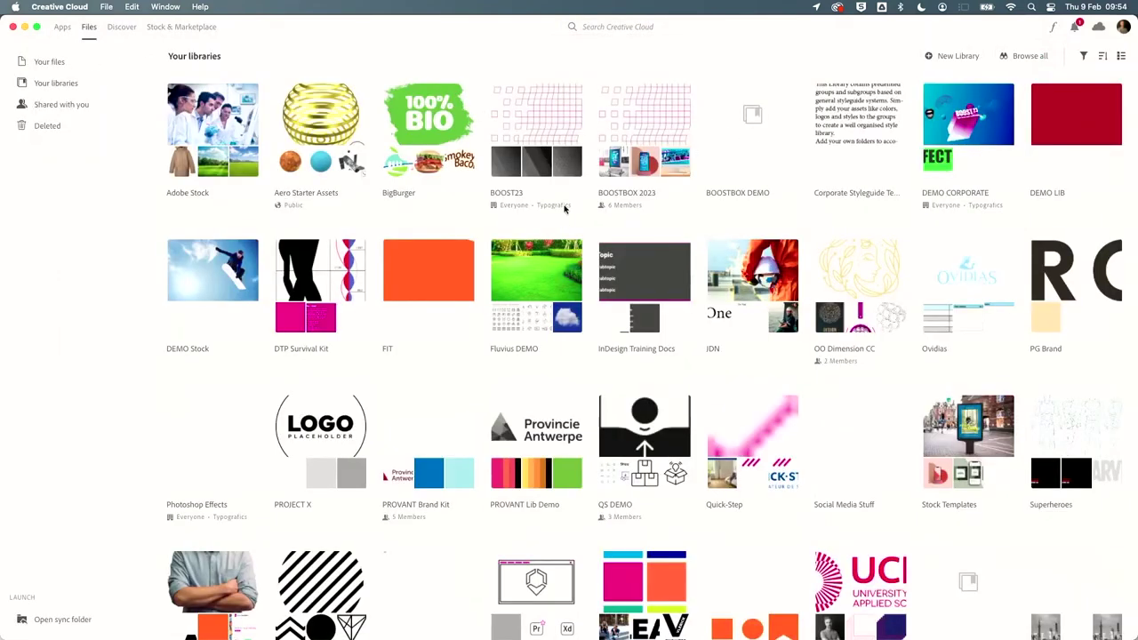
{"action": "left_click", "coordinate": [648, 143]}
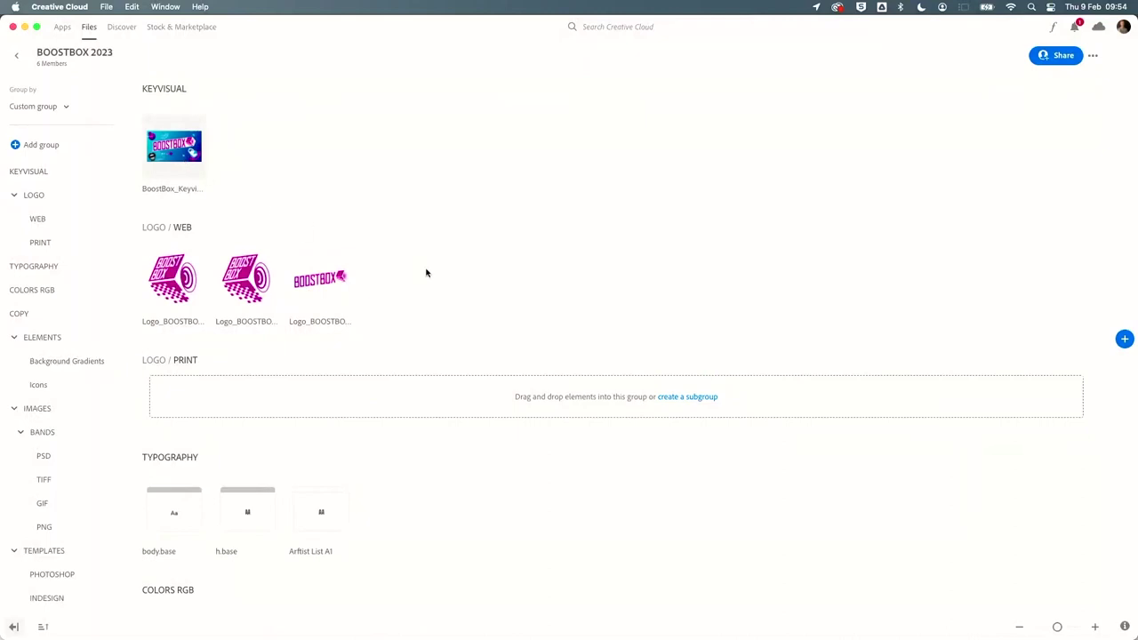
{"action": "scroll", "coordinate": [321, 267], "scroll_direction": "down", "scroll_amount": 2}
{"action": "scroll", "coordinate": [321, 268], "scroll_direction": "down", "scroll_amount": 6}
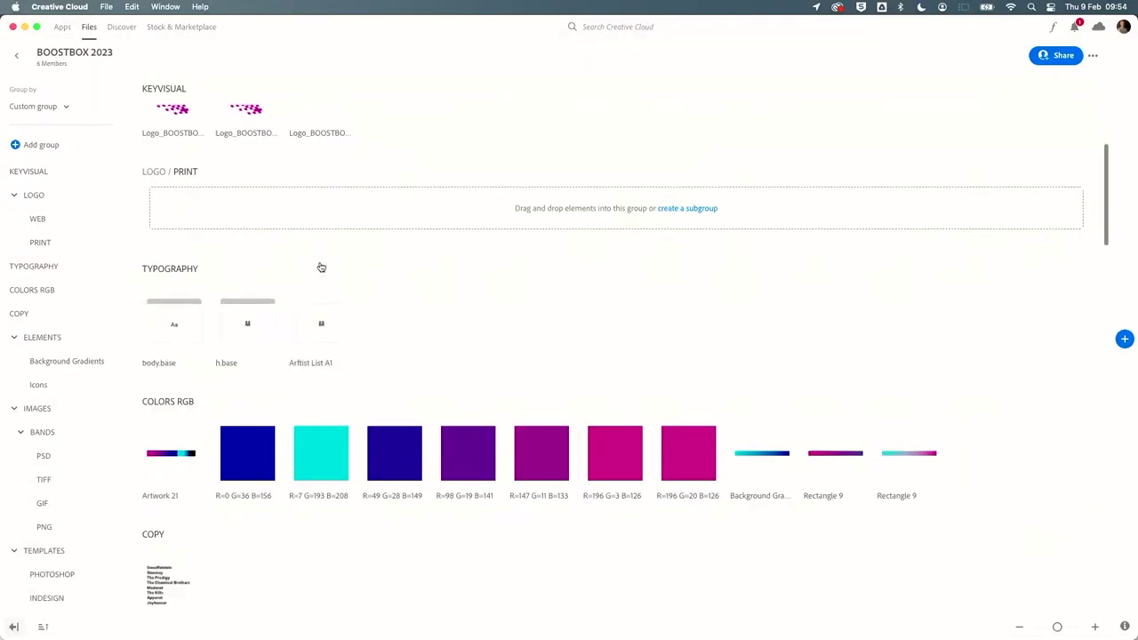
{"action": "scroll", "coordinate": [321, 268], "scroll_direction": "down", "scroll_amount": 2}
{"action": "scroll", "coordinate": [414, 265], "scroll_direction": "down", "scroll_amount": 2}
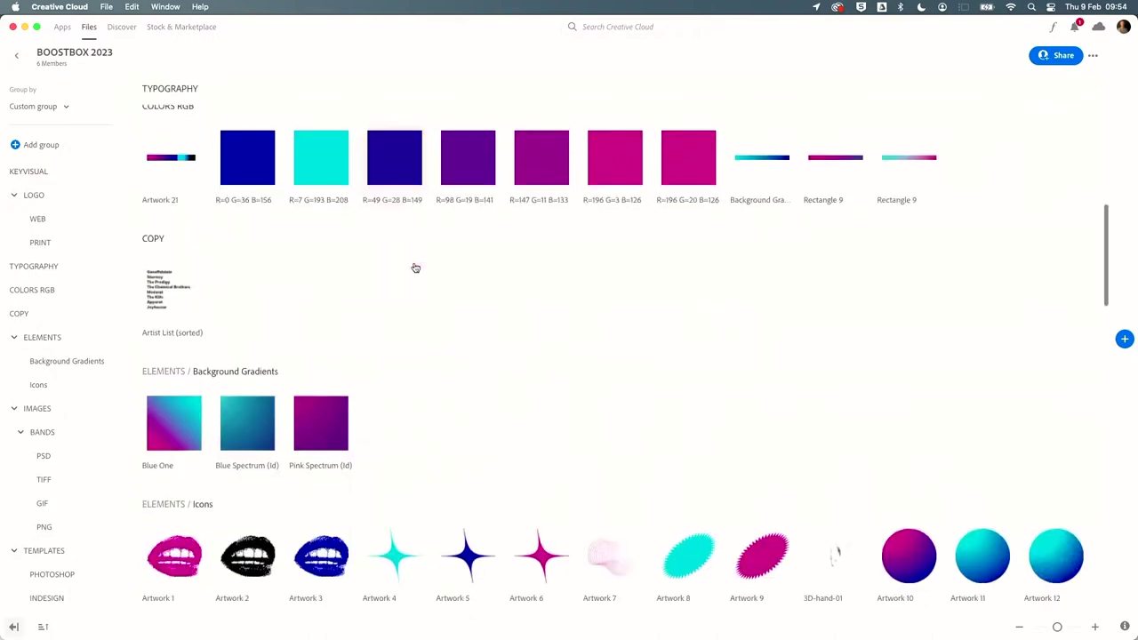
{"action": "scroll", "coordinate": [413, 266], "scroll_direction": "down", "scroll_amount": 3}
{"action": "scroll", "coordinate": [413, 267], "scroll_direction": "down", "scroll_amount": 2}
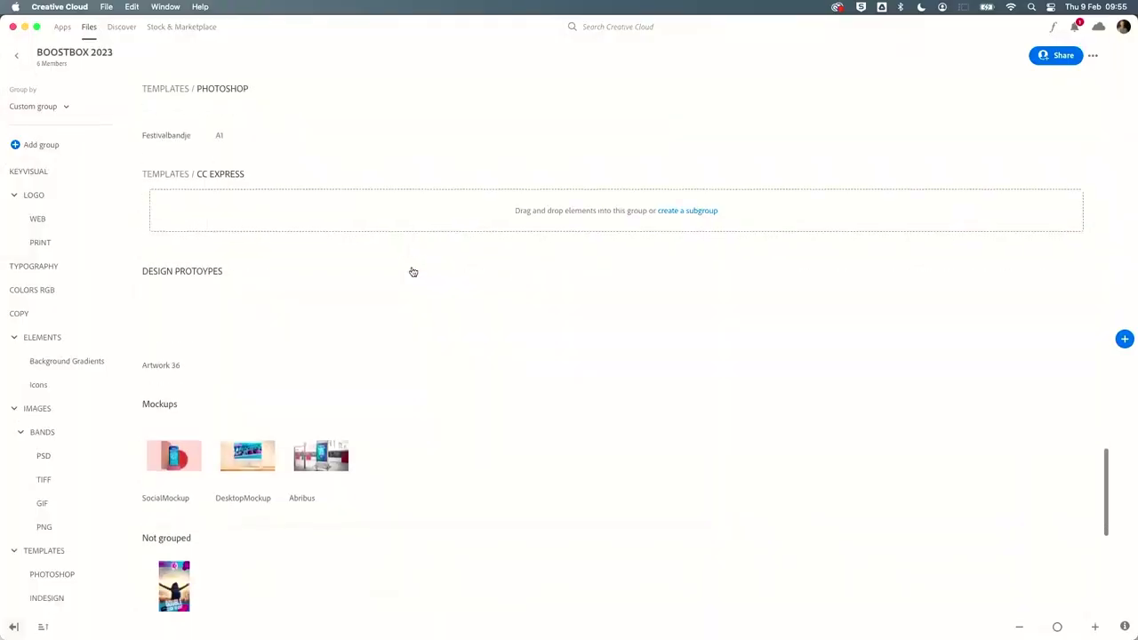
{"action": "scroll", "coordinate": [412, 270], "scroll_direction": "down", "scroll_amount": 5}
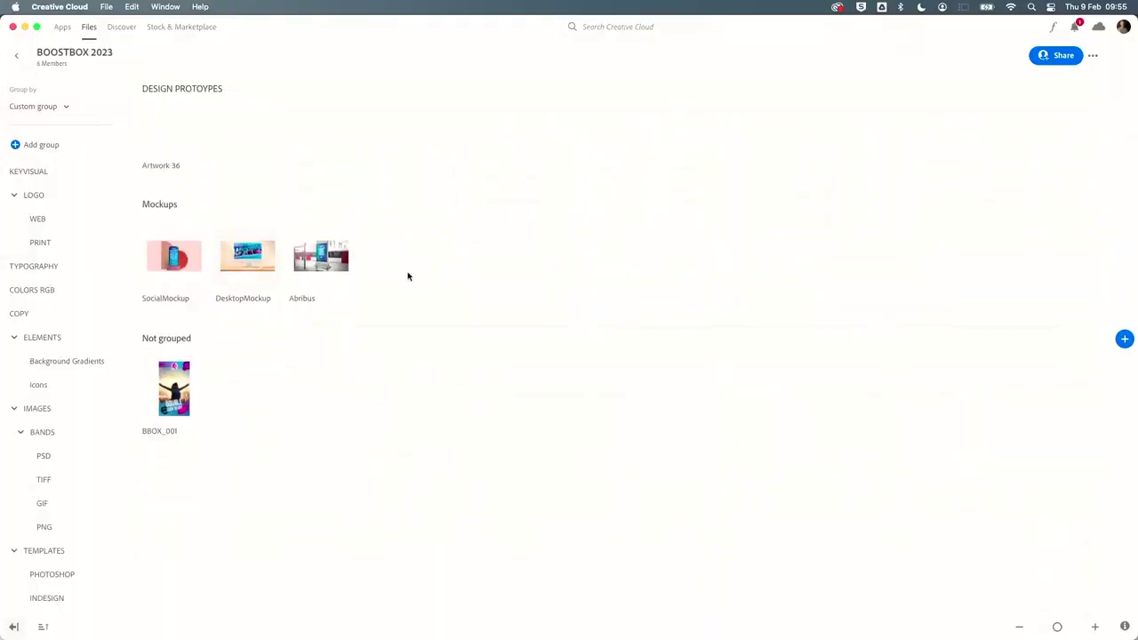